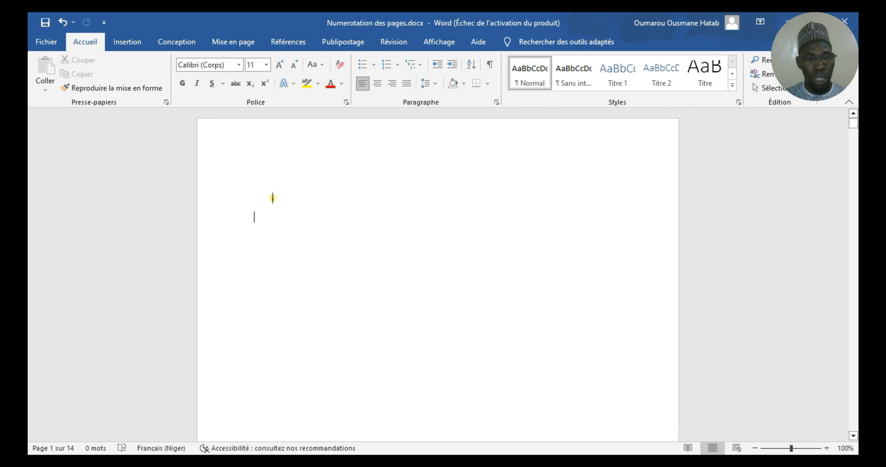
# Try to generate filler text on the first page with the formula =lorem(40 ;5).
pyautogui.write('=')
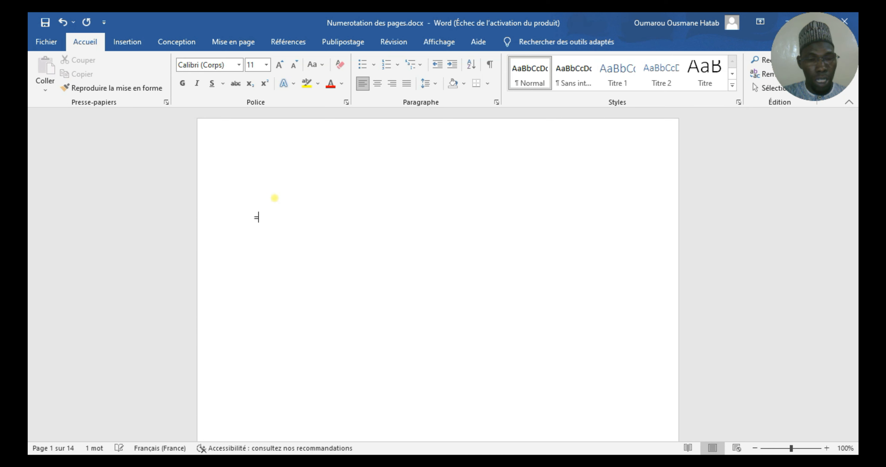
pyautogui.write('lo')
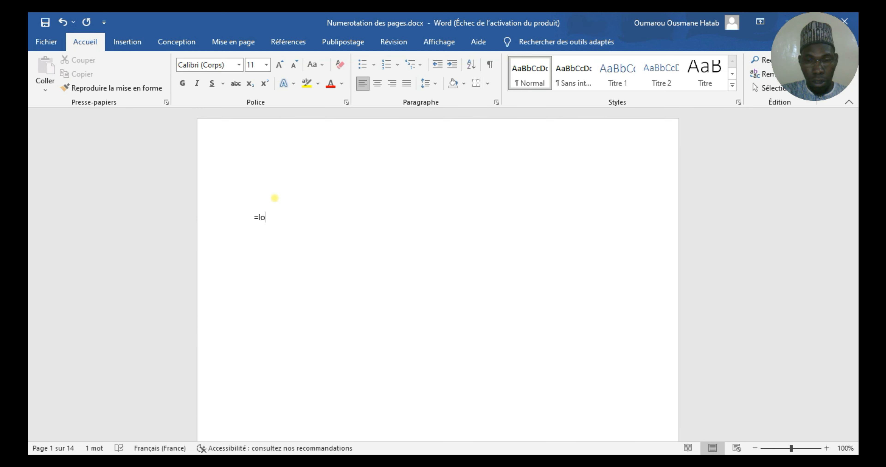
pyautogui.press('BackSpace')
pyautogui.write('orem')
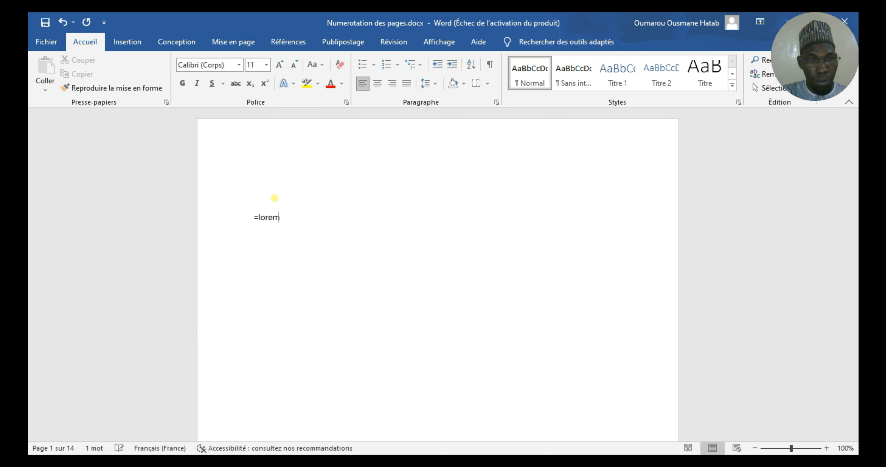
pyautogui.write('(')
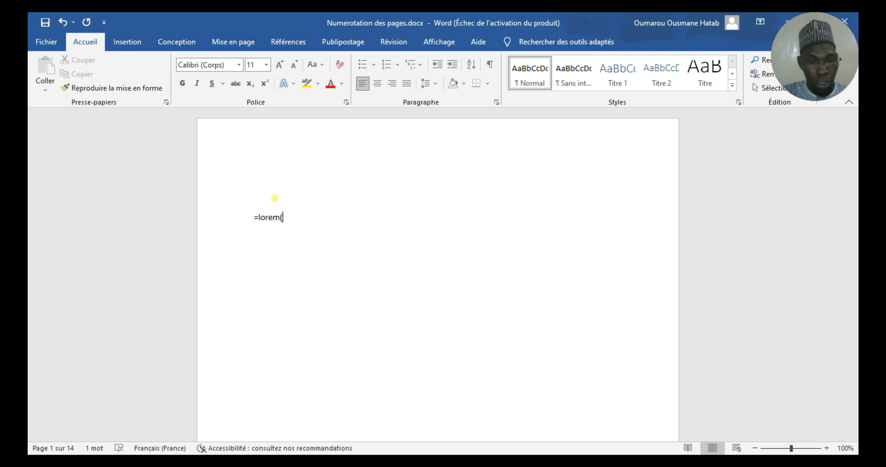
pyautogui.write('40')
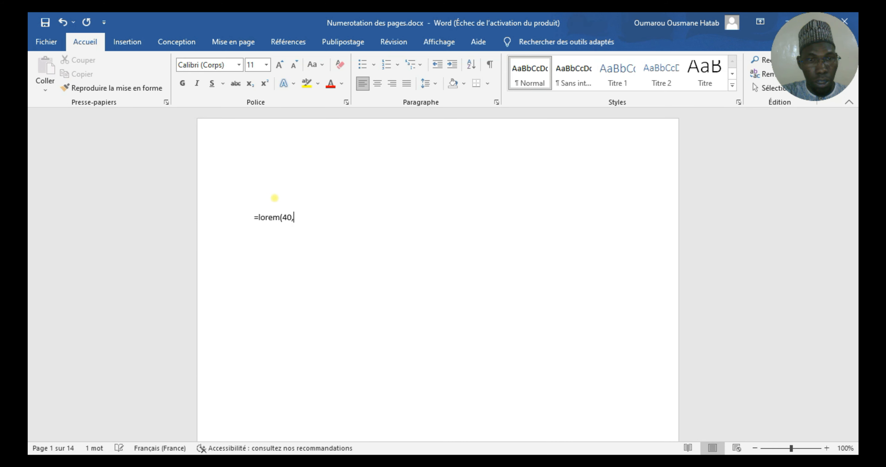
pyautogui.write(',')
pyautogui.press('BackSpace')
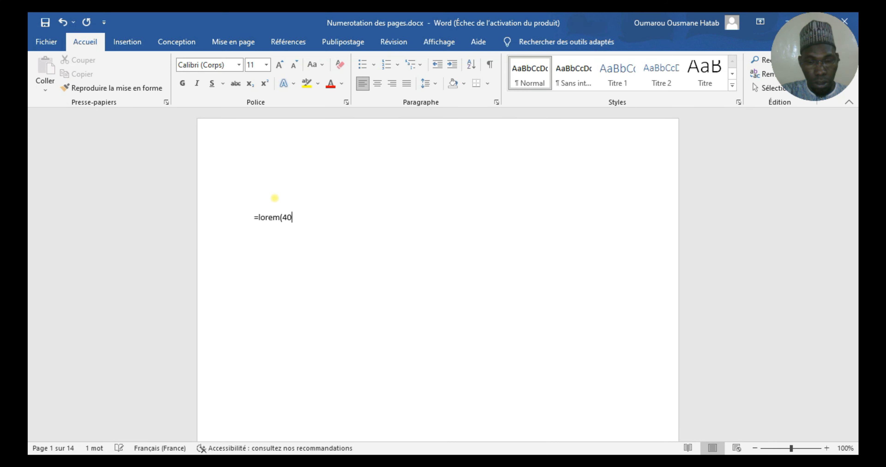
pyautogui.write(';')
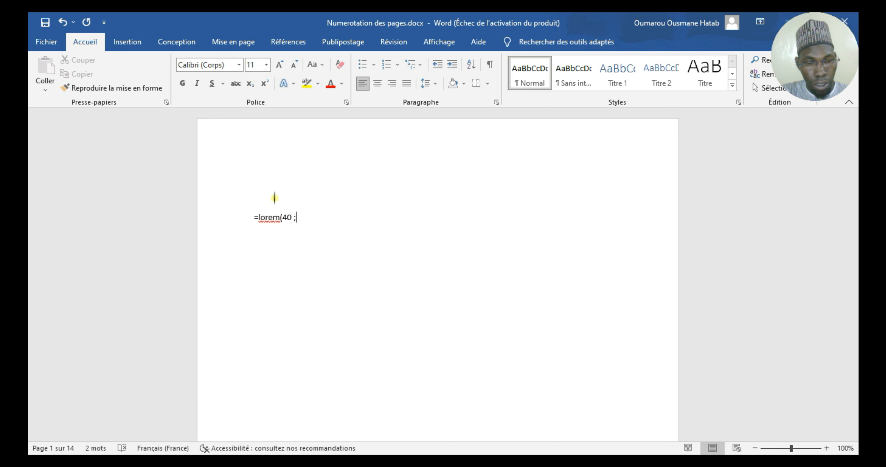
pyautogui.write('5)')
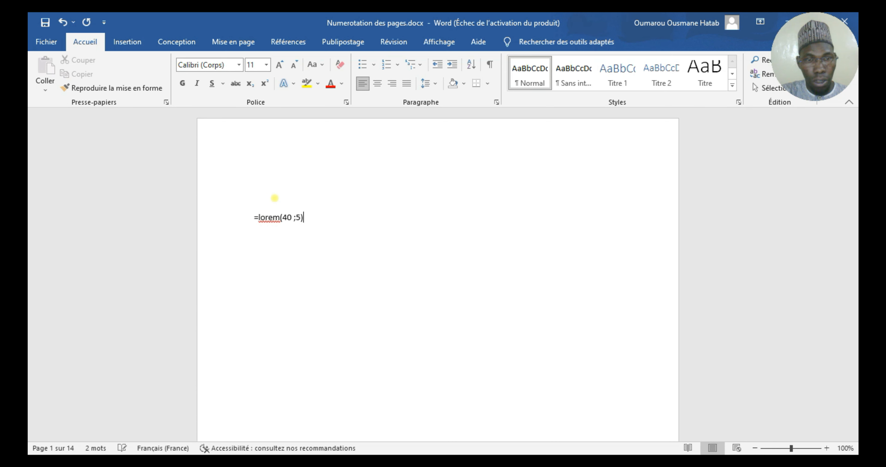
pyautogui.press('Return')
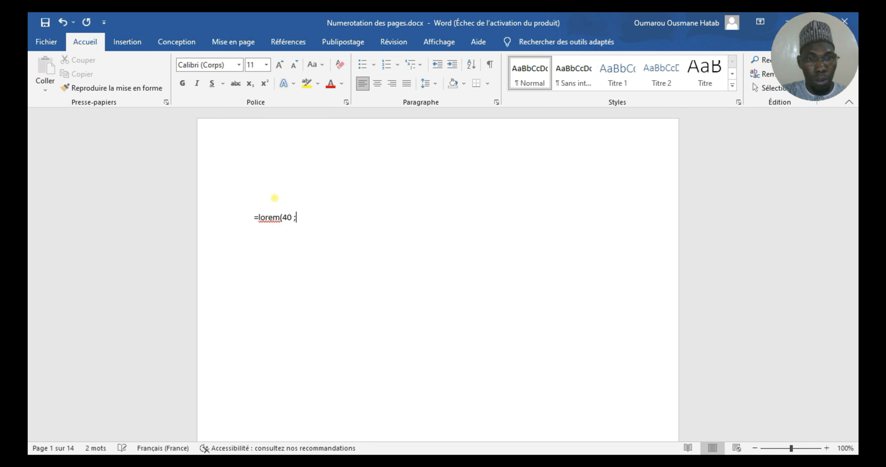
# Correct the formula to =lorem(40,6) and generate the filler paragraphs from it.
pyautogui.press('BackSpace')
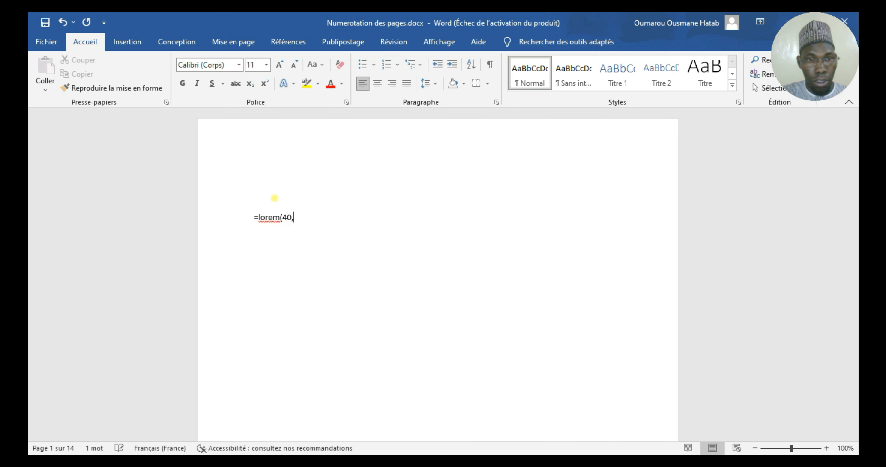
pyautogui.write(',-)')
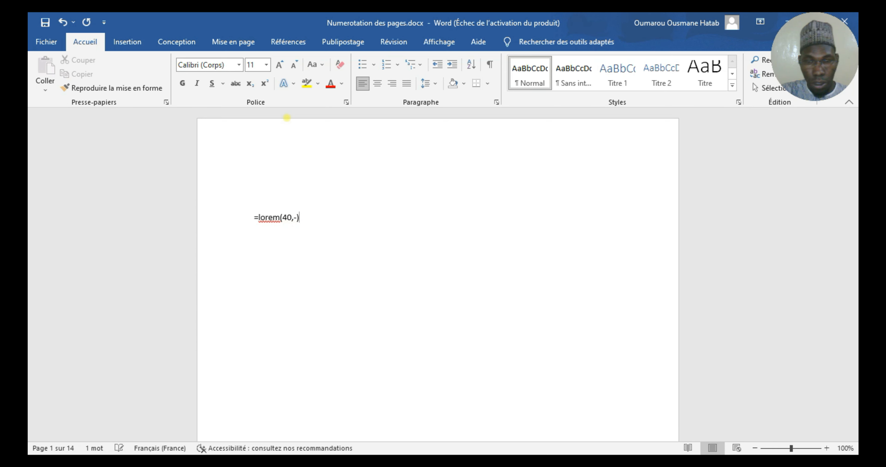
pyautogui.press('Return')
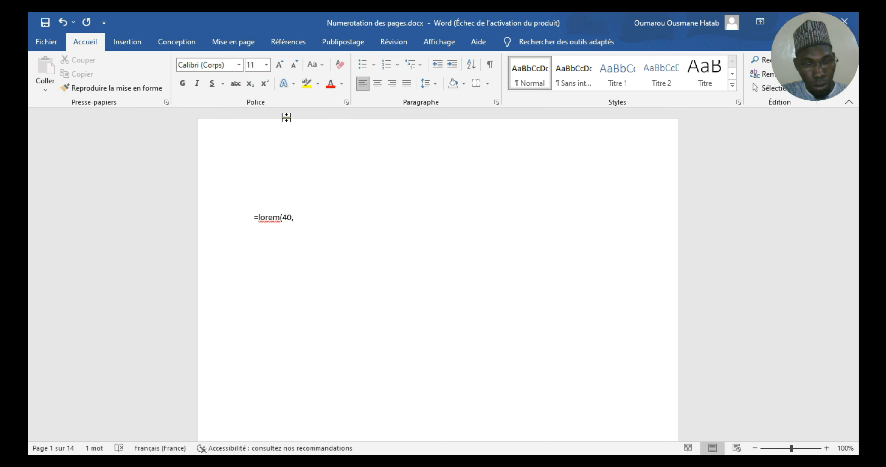
pyautogui.write('6°')
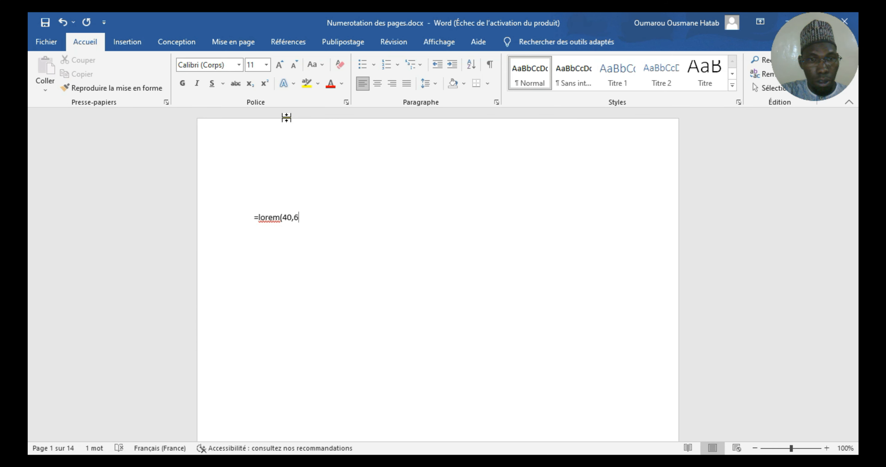
pyautogui.write(')')
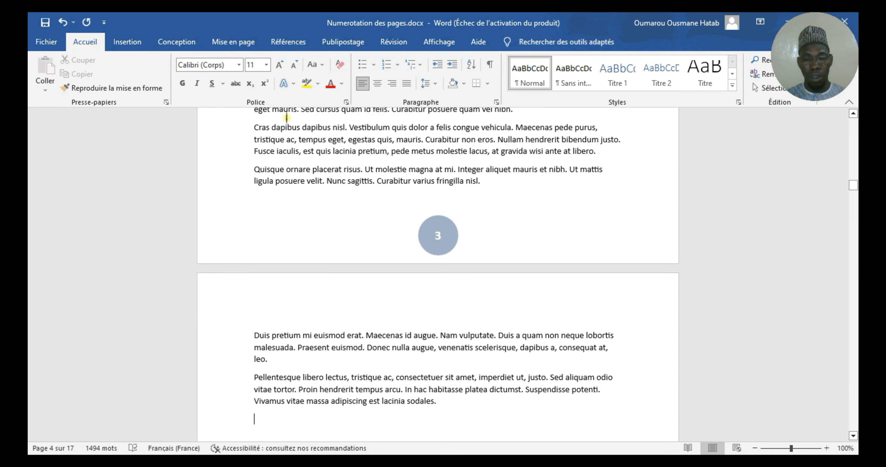
# Look through the generated filler text on the first pages and return to its beginning.
pyautogui.press('pageup')
pyautogui.press('pageup')
pyautogui.press('pageup')
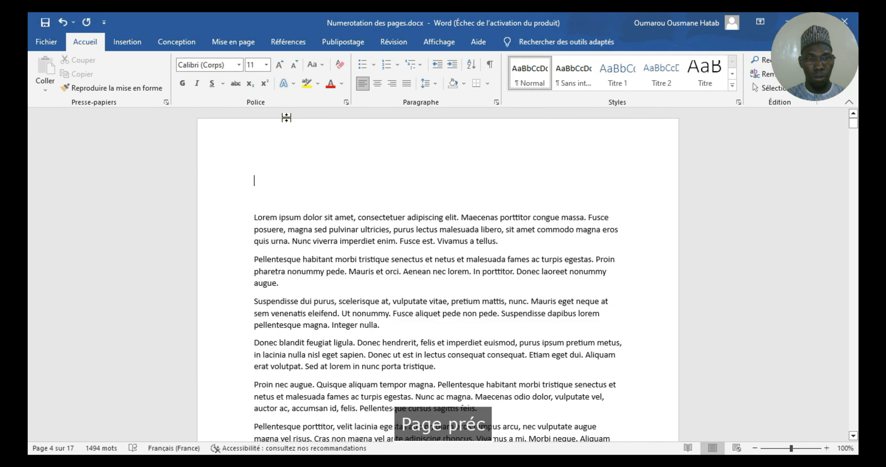
pyautogui.press('Down')
pyautogui.press('Down')
pyautogui.press('Down')
pyautogui.press('Down')
pyautogui.press('Down')
pyautogui.press('Down')
pyautogui.press('Down')
pyautogui.press('Down')
pyautogui.press('Down')
pyautogui.press('Down')
pyautogui.press('Down')
pyautogui.press('Down')
pyautogui.press('Down')
pyautogui.press('Down')
pyautogui.press('Down')
pyautogui.press('Down')
pyautogui.press('Down')
pyautogui.press('Down')
pyautogui.press('Down')
pyautogui.press('Down')
pyautogui.press('Down')
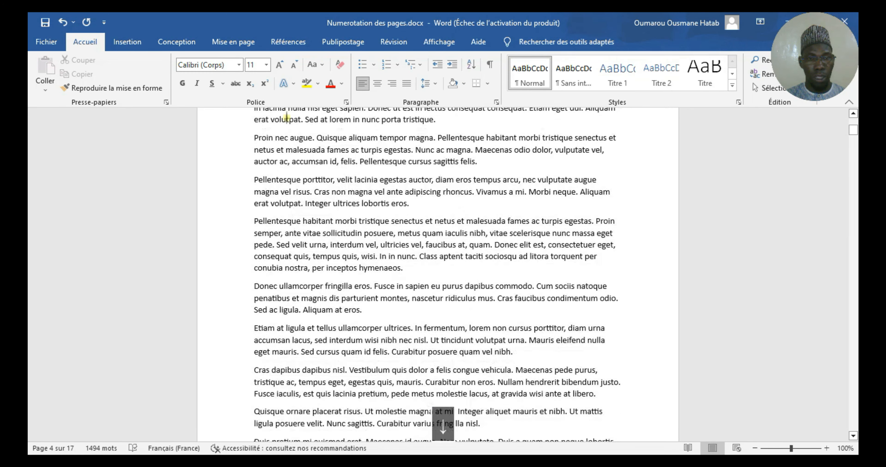
pyautogui.press('Up')
pyautogui.press('Up')
pyautogui.press('Up')
pyautogui.press('Up')
pyautogui.press('Up')
pyautogui.press('Up')
pyautogui.press('Up')
pyautogui.press('Up')
pyautogui.press('Up')
pyautogui.press('Up')
pyautogui.press('Up')
pyautogui.press('Up')
pyautogui.press('Up')
pyautogui.press('Up')
pyautogui.press('Up')
pyautogui.press('Up')
pyautogui.press('Up')
pyautogui.press('Up')
pyautogui.press('Up')
pyautogui.press('Up')
pyautogui.press('Up')
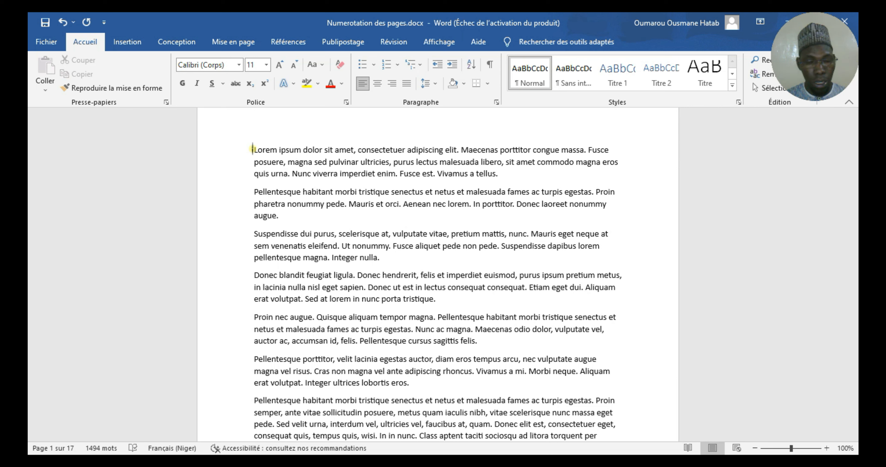
# Select the first line of the opening paragraph, then select the paragraph's full text and clear the selection.
pyautogui.moveTo(253, 150); pyautogui.dragTo(613, 149)
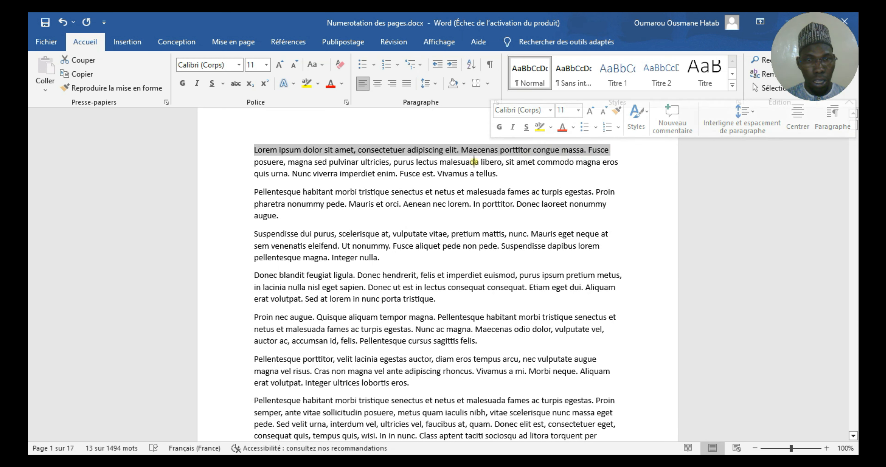
pyautogui.click(256, 150)
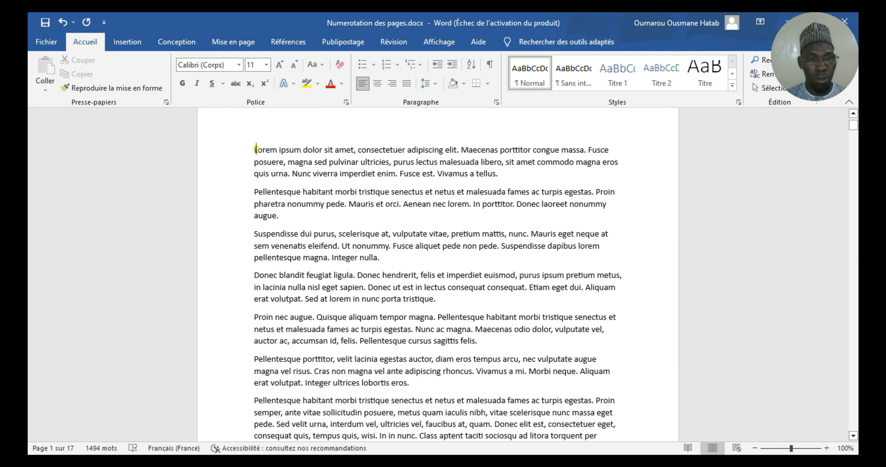
pyautogui.click(255, 149)
pyautogui.moveTo(255, 149); pyautogui.dragTo(498, 177)
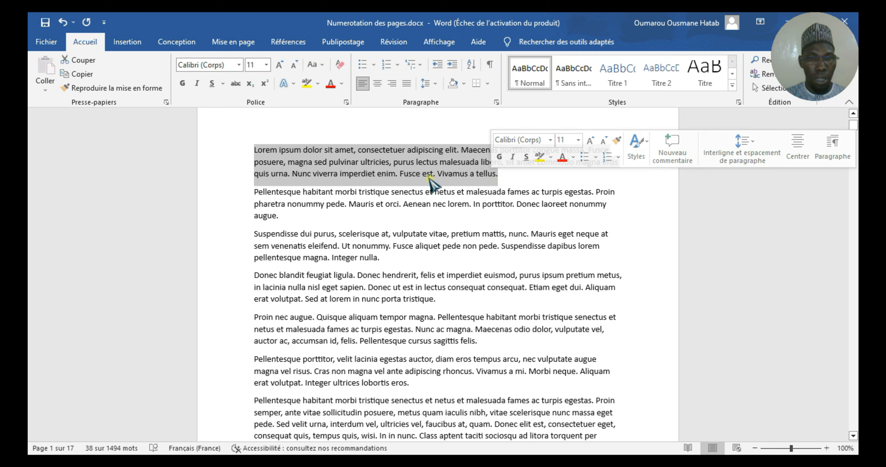
pyautogui.click(421, 153)
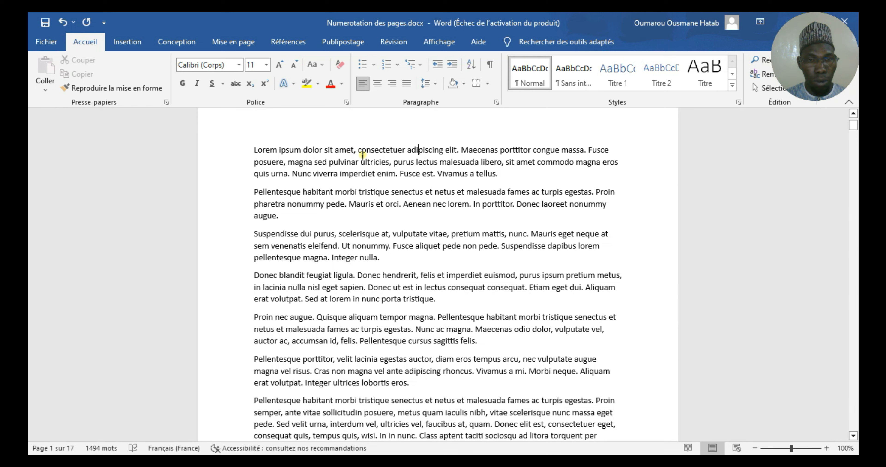
# Select the word "consectetuer", then the opening paragraph's first line twice, and clear the selection.
pyautogui.click(358, 150)
pyautogui.moveTo(358, 150); pyautogui.dragTo(406, 150)
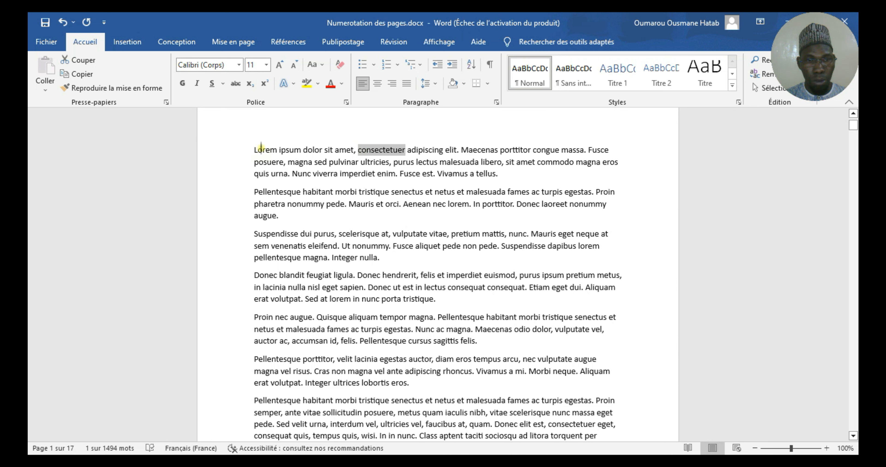
pyautogui.moveTo(254, 149); pyautogui.dragTo(613, 155)
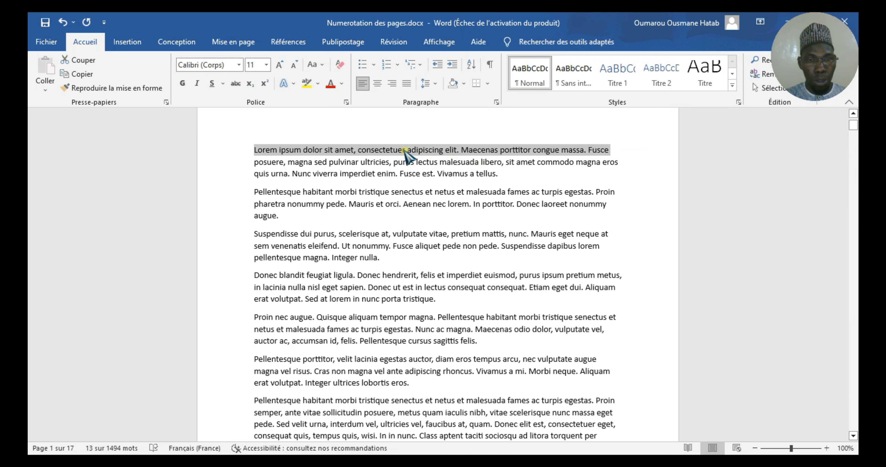
pyautogui.click(300, 150)
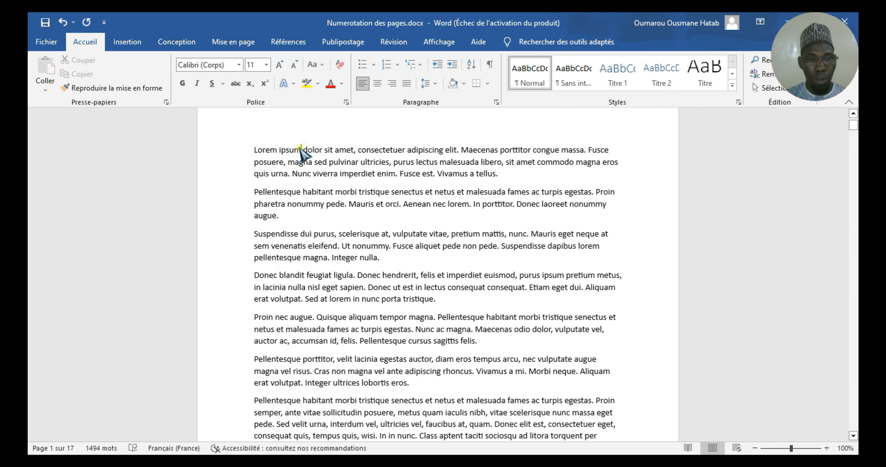
pyautogui.click(237, 156)
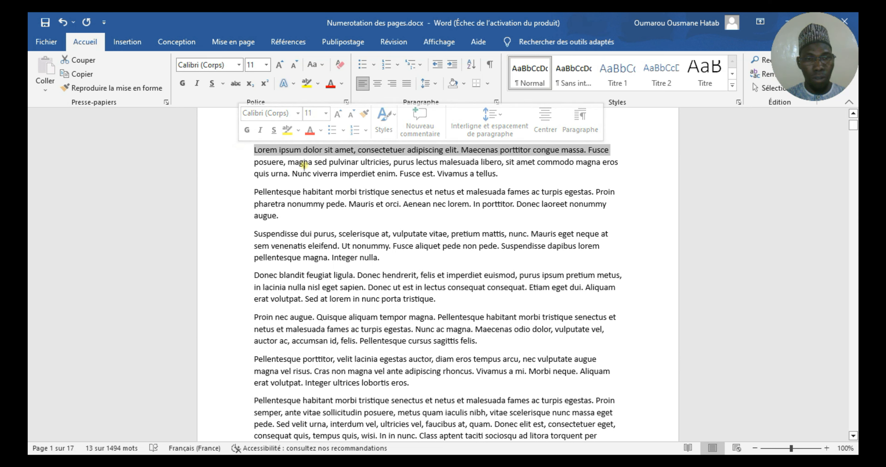
pyautogui.click(321, 165)
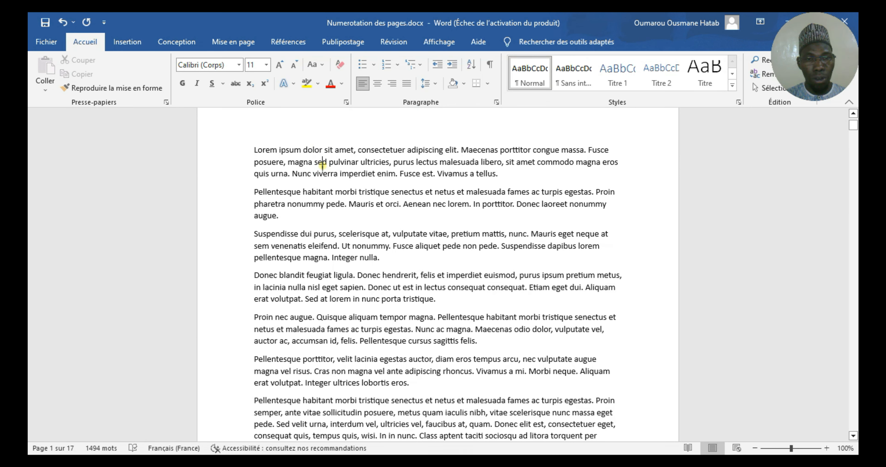
# Select the word "ultricies", then the whole opening paragraph, and clear the selection.
pyautogui.click(372, 165)
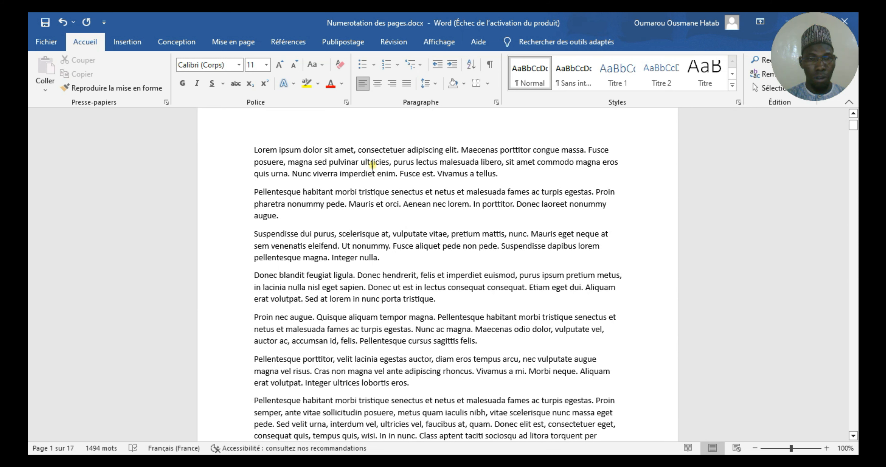
pyautogui.doubleClick(372, 164)
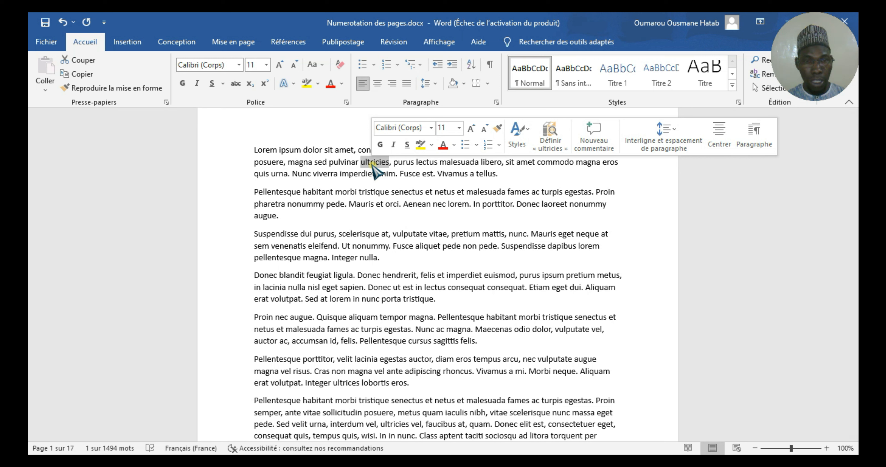
pyautogui.click(340, 166)
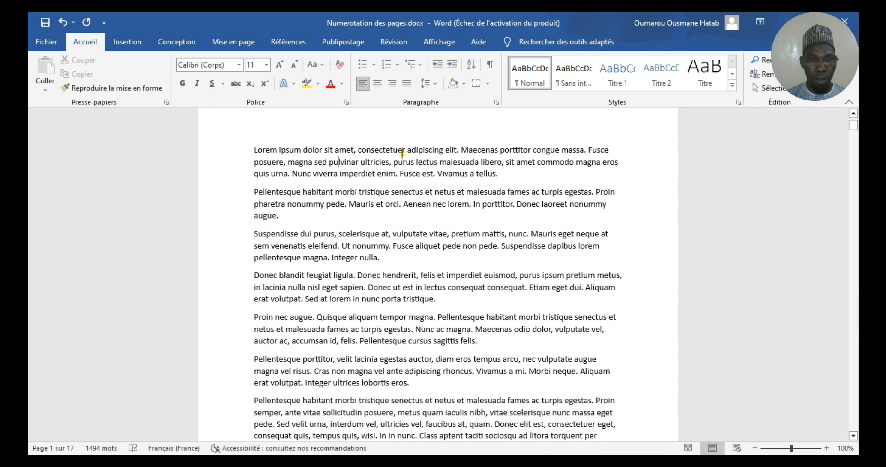
pyautogui.tripleClick(402, 152)
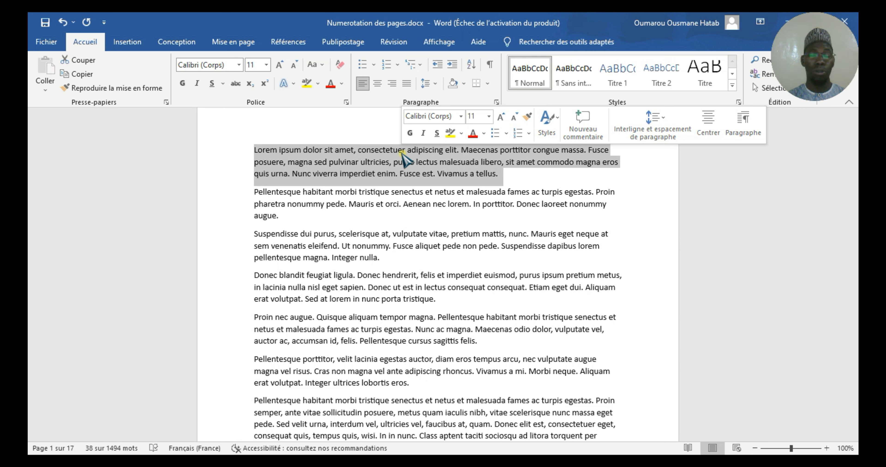
pyautogui.click(364, 160)
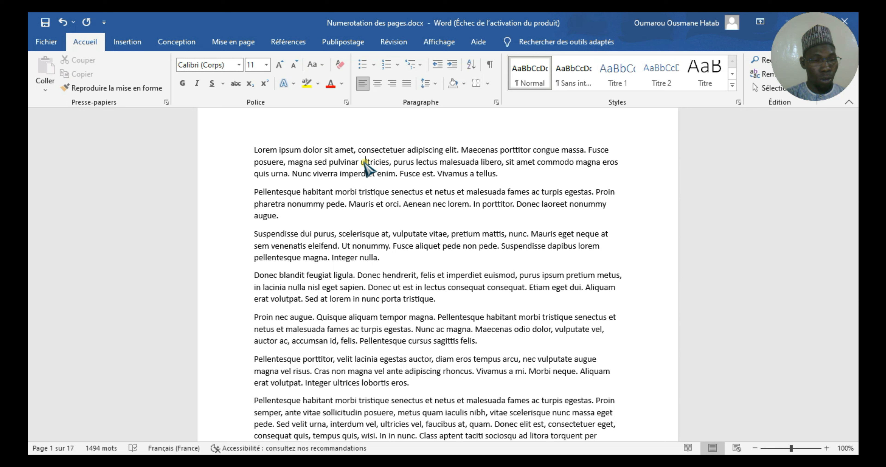
# Select the entire document, then clear that selection and select only the opening paragraph.
pyautogui.hotkey('ctrl', 'a')
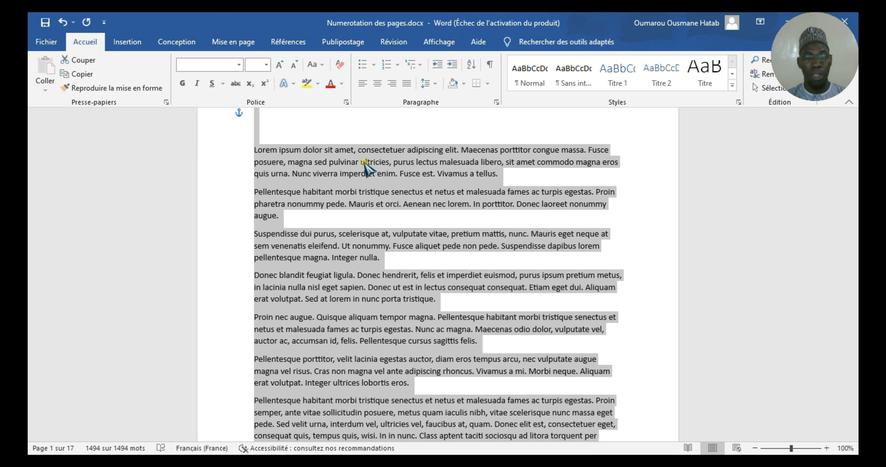
pyautogui.click(358, 182)
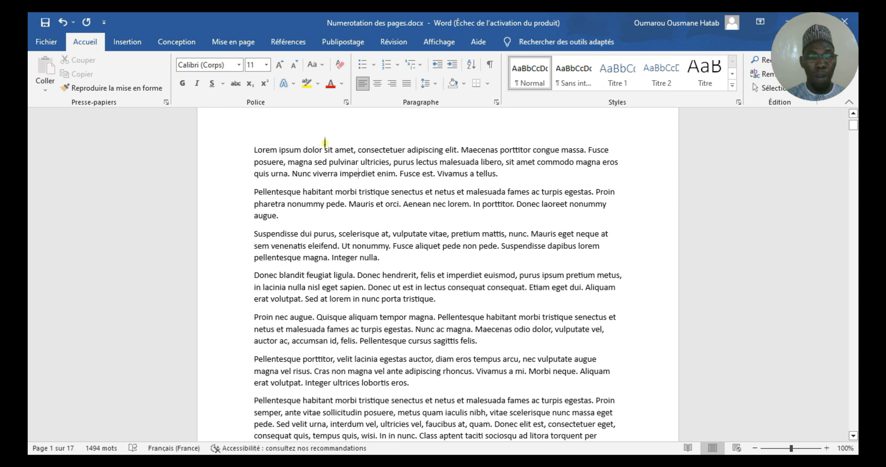
pyautogui.tripleClick(324, 152)
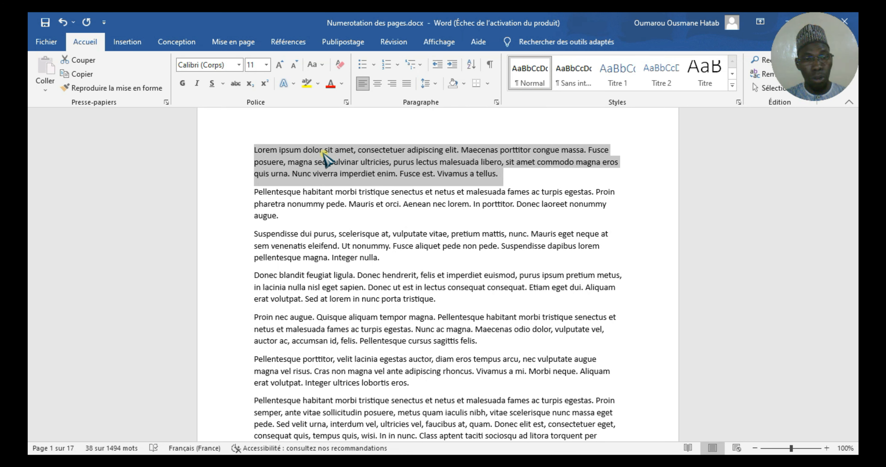
# Add the second and third paragraphs to the selection, then select continuously from the document's first line down through the visible text.
pyautogui.keyDown('ctrl'); pyautogui.tripleClick(330, 196); pyautogui.keyUp('ctrl')
pyautogui.keyDown('ctrl'); pyautogui.doubleClick(328, 195); pyautogui.keyUp('ctrl')
pyautogui.keyDown('ctrl'); pyautogui.tripleClick(329, 195); pyautogui.keyUp('ctrl')
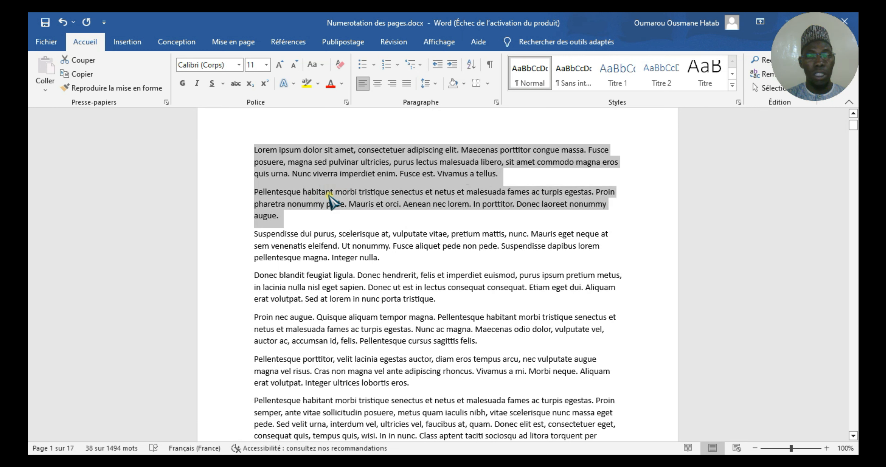
pyautogui.keyDown('ctrl'); pyautogui.tripleClick(327, 233); pyautogui.keyUp('ctrl')
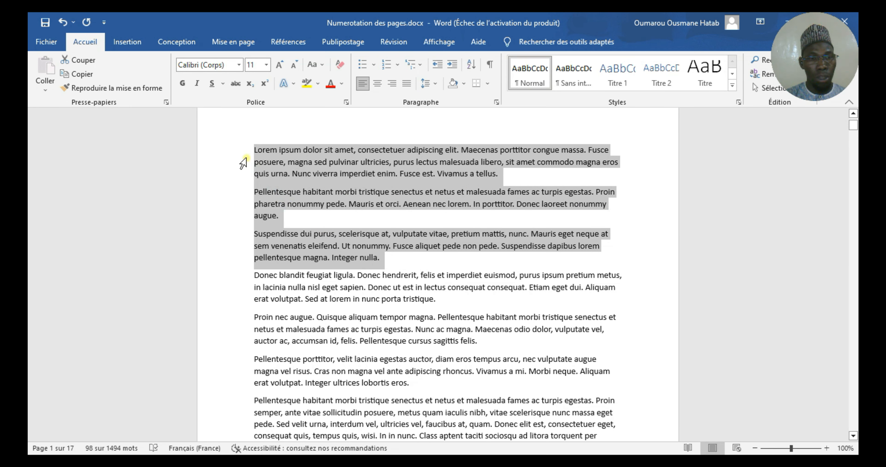
pyautogui.click(238, 152)
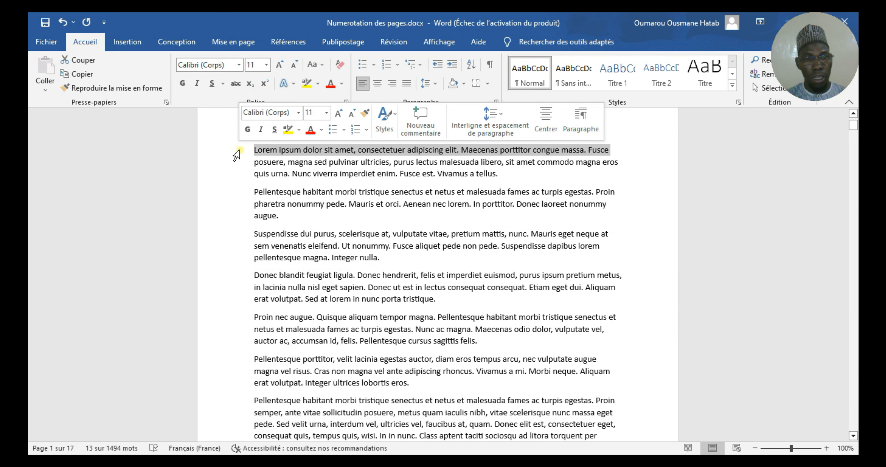
pyautogui.moveTo(237, 155); pyautogui.dragTo(226, 440)
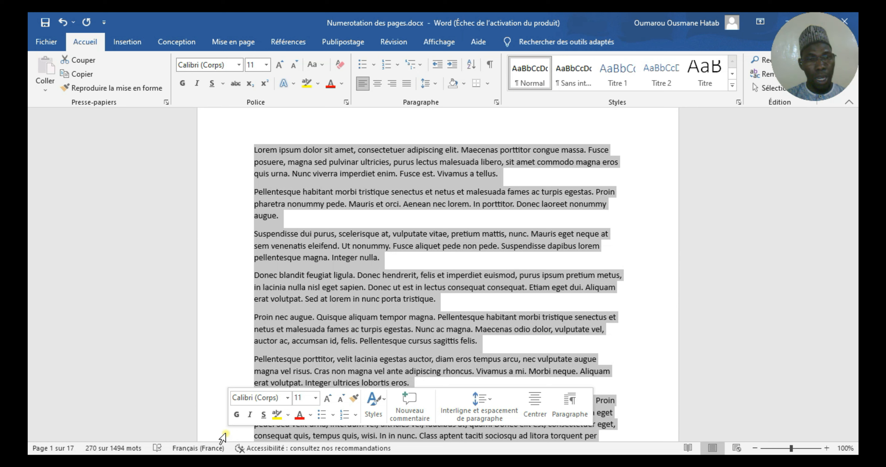
# Select the first line of each of the first six paragraphs together as one non-contiguous selection.
pyautogui.click(232, 151)
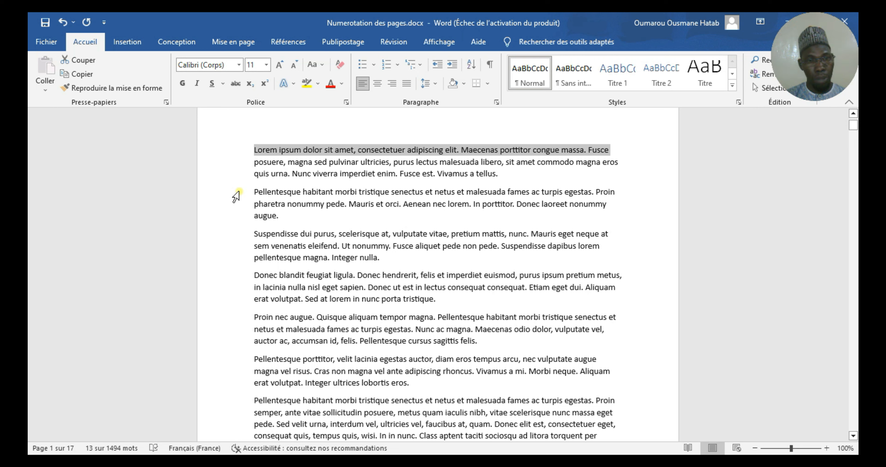
pyautogui.keyDown('ctrl'); pyautogui.click(238, 192); pyautogui.keyUp('ctrl')
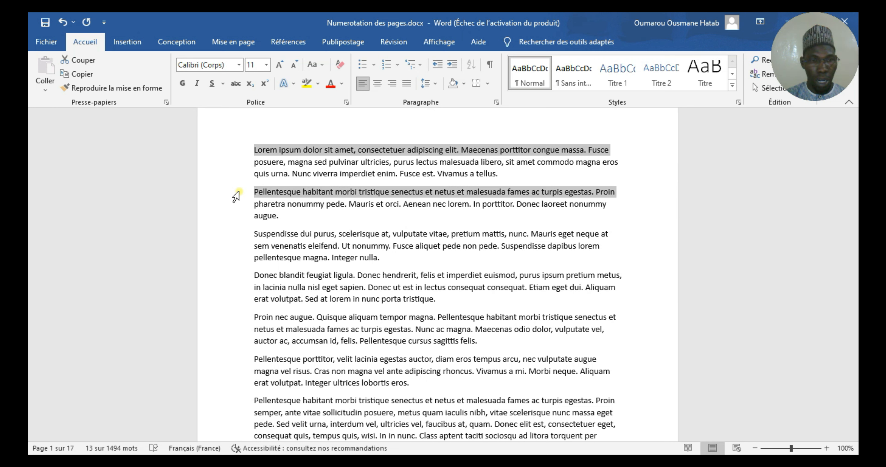
pyautogui.keyDown('ctrl'); pyautogui.click(236, 233); pyautogui.keyUp('ctrl')
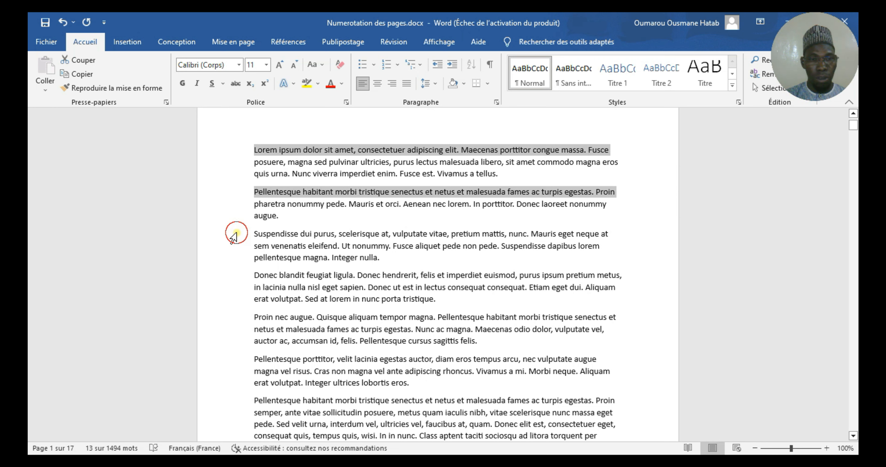
pyautogui.keyDown('ctrl'); pyautogui.click(237, 278); pyautogui.keyUp('ctrl')
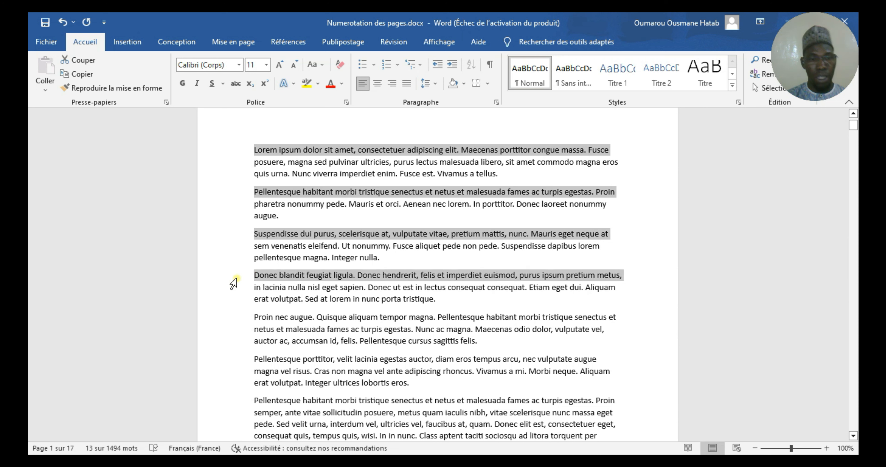
pyautogui.keyDown('ctrl'); pyautogui.click(231, 325); pyautogui.keyUp('ctrl')
pyautogui.keyDown('ctrl'); pyautogui.click(231, 361); pyautogui.keyUp('ctrl')
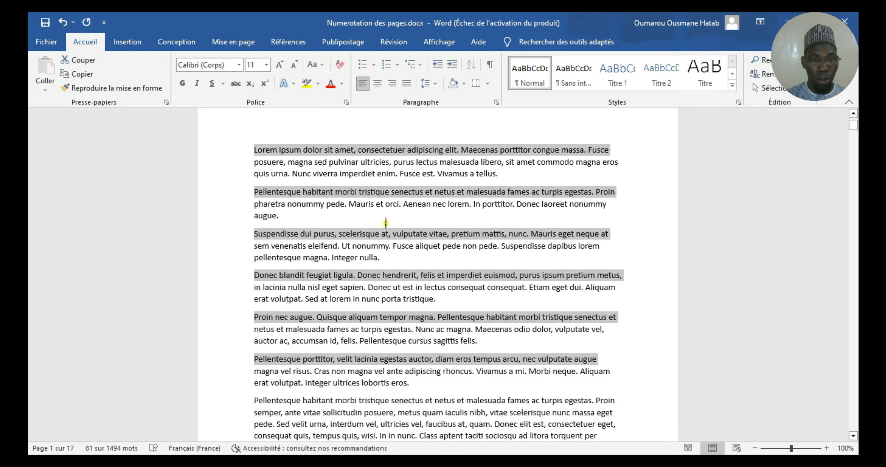
# Select the separate words "imperdiet", "nonummy", "Quisque" and "lacinia" in paragraphs one, three, five and six together.
pyautogui.doubleClick(357, 173)
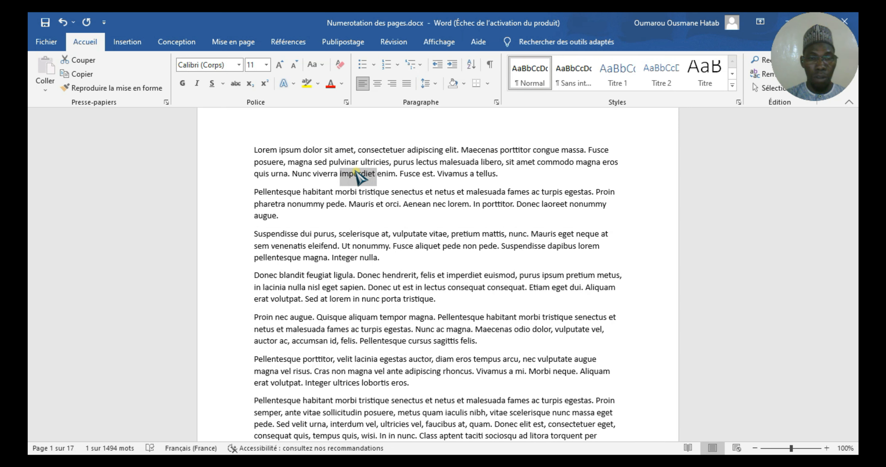
pyautogui.keyDown('ctrl'); pyautogui.doubleClick(364, 247); pyautogui.keyUp('ctrl')
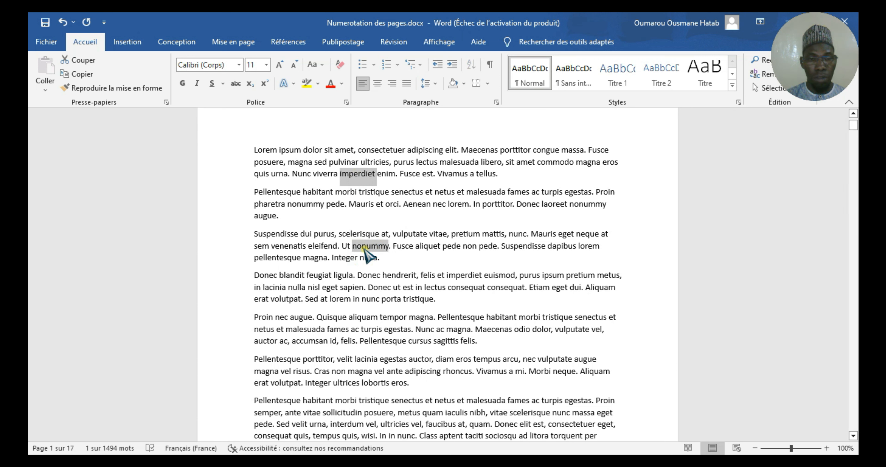
pyautogui.keyDown('ctrl'); pyautogui.doubleClick(322, 317); pyautogui.keyUp('ctrl')
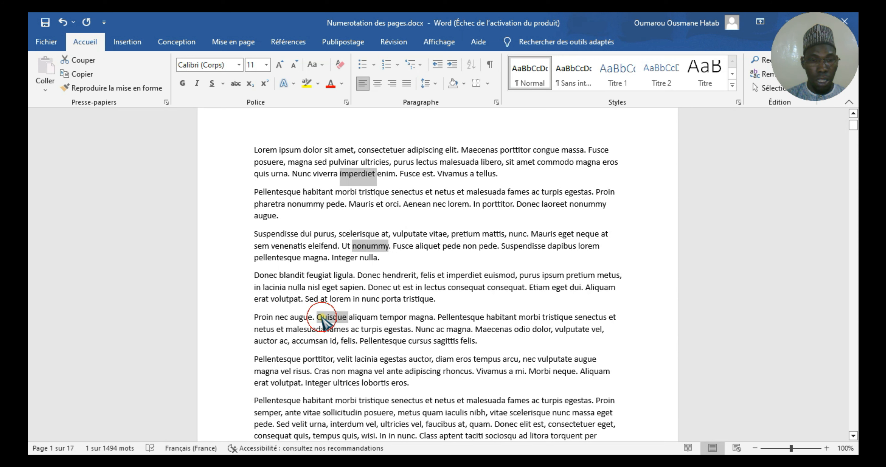
pyautogui.keyDown('ctrl'); pyautogui.doubleClick(365, 360); pyautogui.keyUp('ctrl')
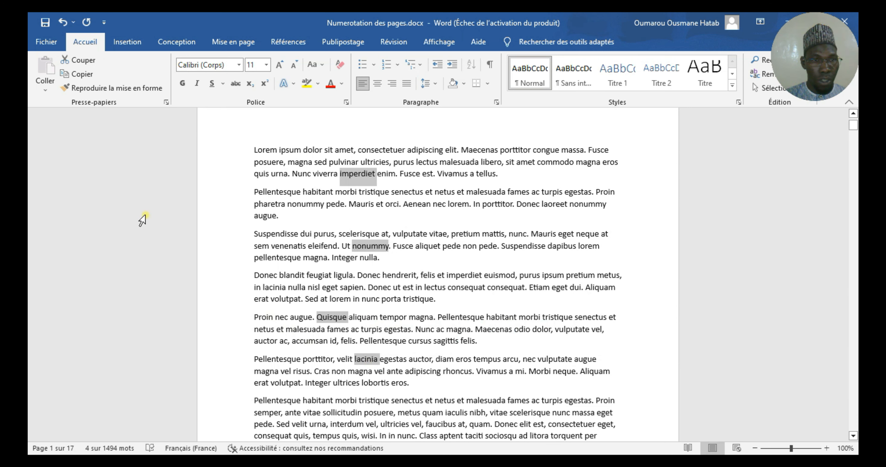
# Display the clipboard contents beside the document and cut the whole "Lorem ipsum" opening paragraph.
pyautogui.click(166, 102)
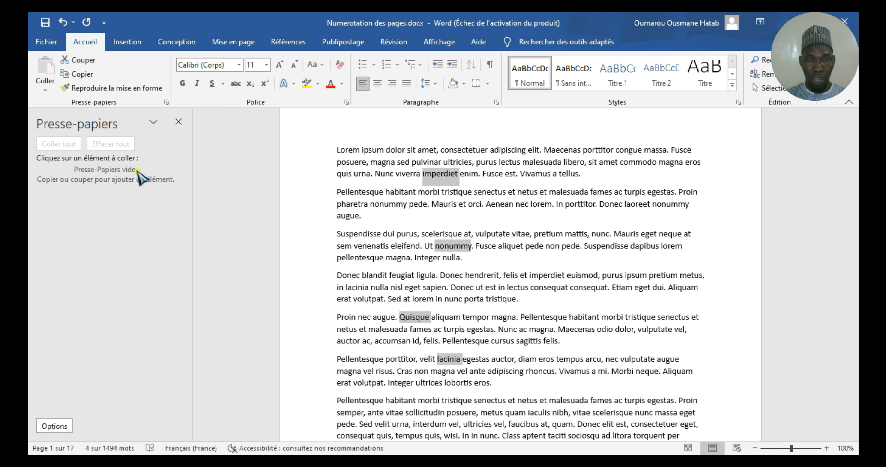
pyautogui.tripleClick(375, 153)
pyautogui.doubleClick(375, 152)
pyautogui.click(376, 152)
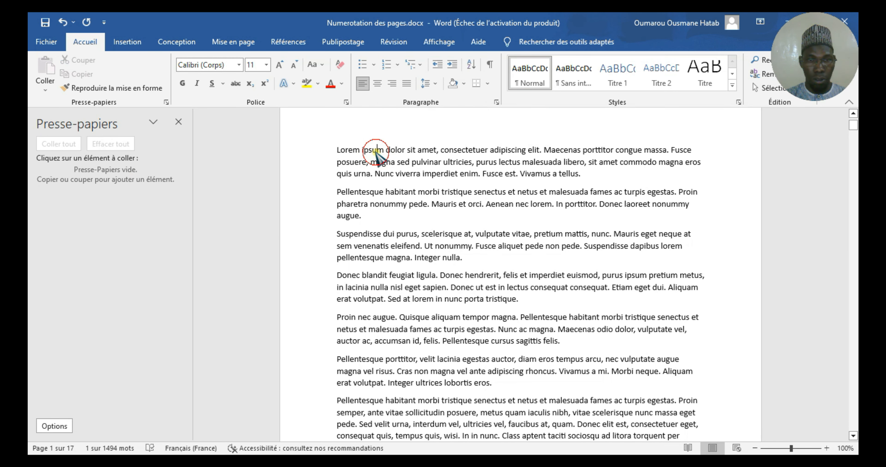
pyautogui.doubleClick(376, 152)
pyautogui.tripleClick(376, 153)
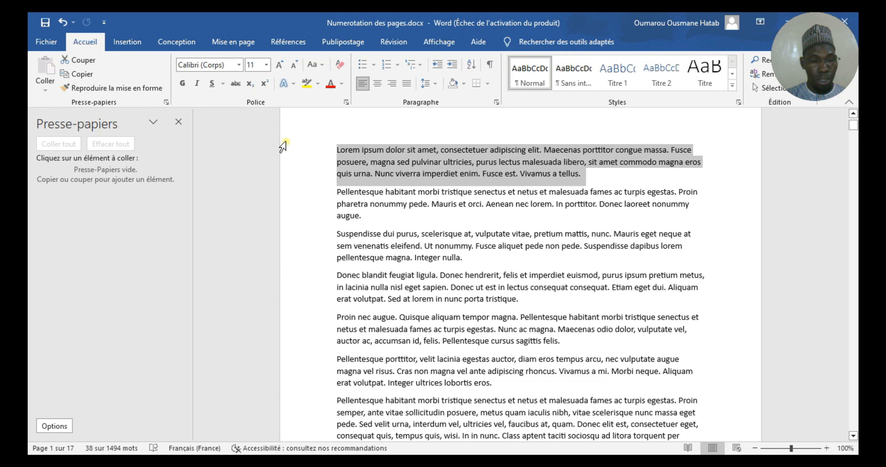
pyautogui.hotkey('ctrl', 'x')
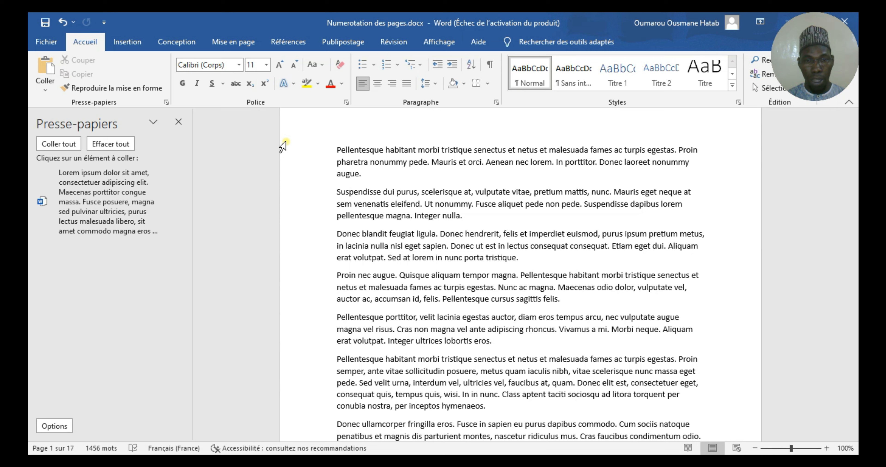
# Paste the cut paragraph on a new line after the "Pellentesque habitant" paragraph ending in "augue.".
pyautogui.click(363, 175)
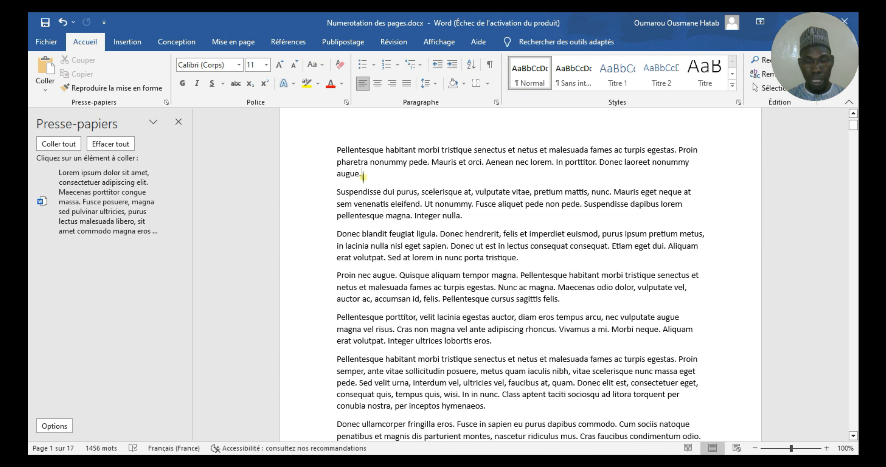
pyautogui.press('Return')
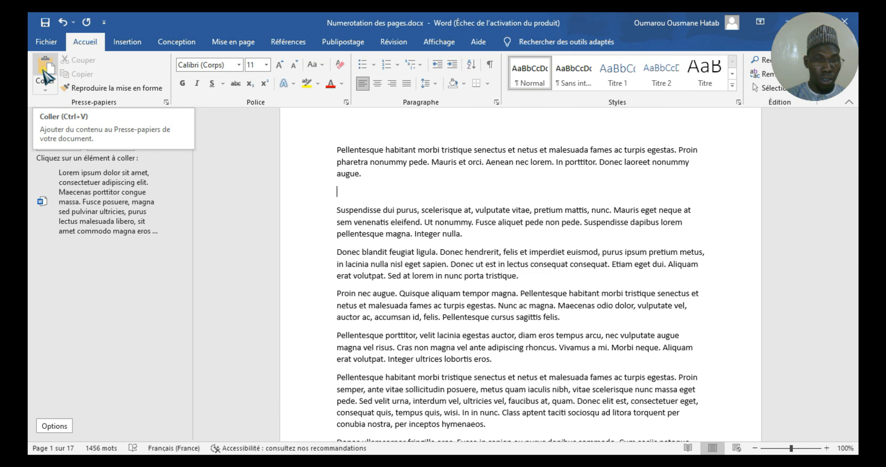
pyautogui.hotkey('ctrl', 'v')
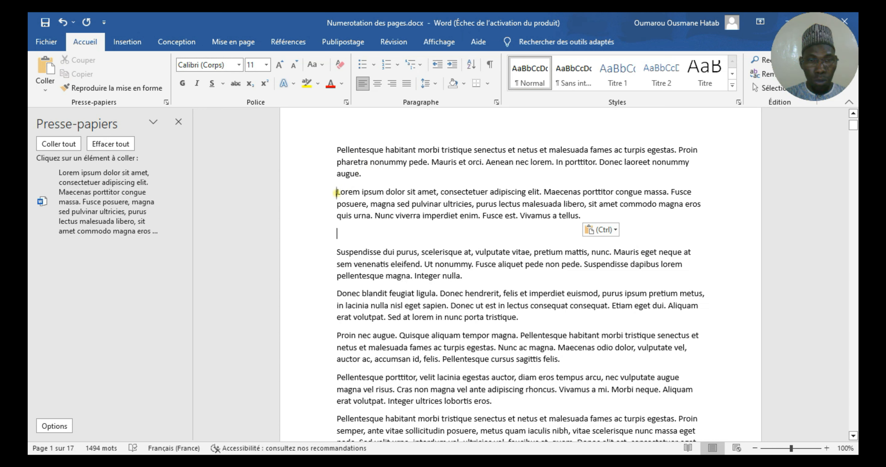
# Copy the "Lorem ipsum" paragraph and paste it on a new line at the very beginning of the document.
pyautogui.tripleClick(376, 194)
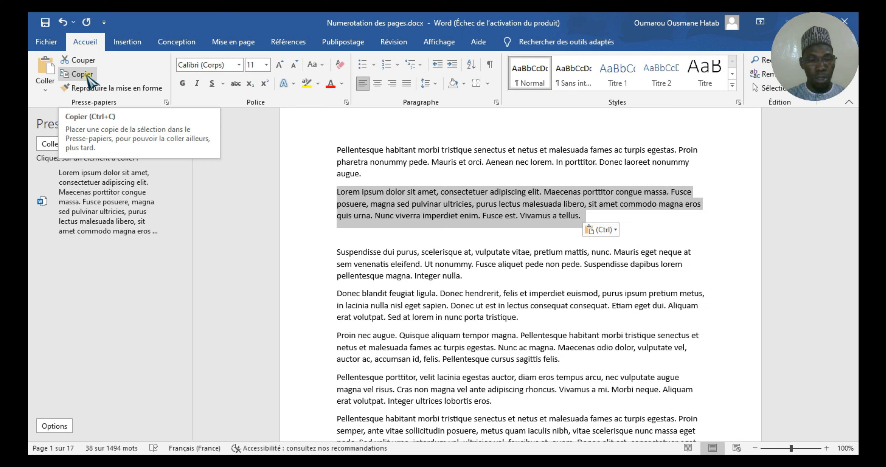
pyautogui.hotkey('ctrl', 'c')
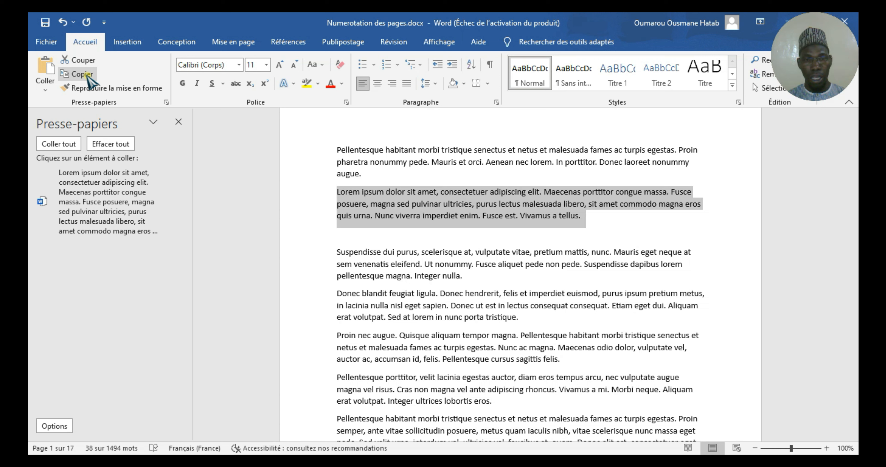
pyautogui.hotkey('ctrl', 'c')
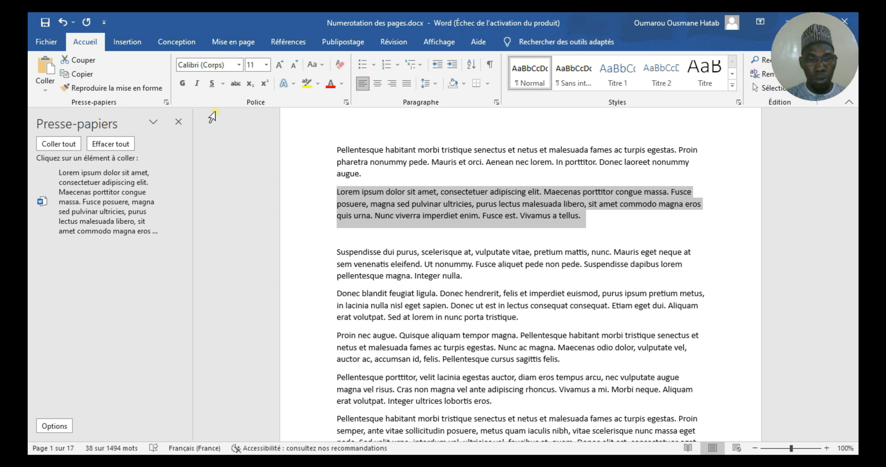
pyautogui.click(337, 142)
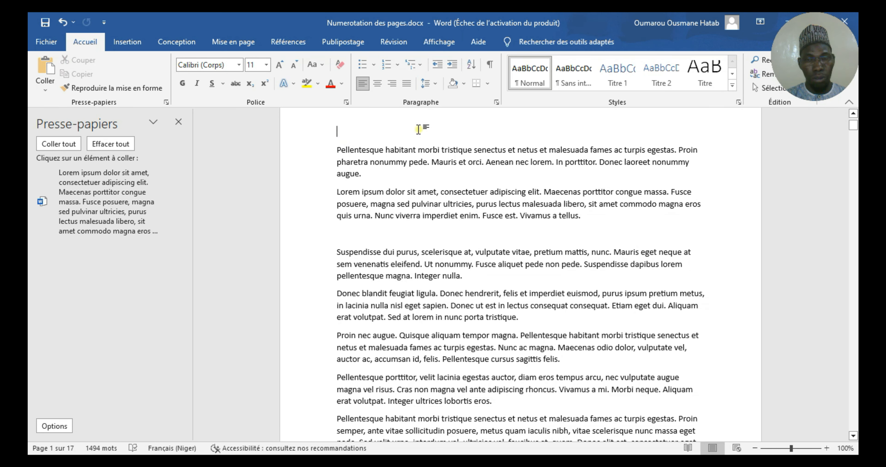
pyautogui.hotkey('ctrl', 'v')
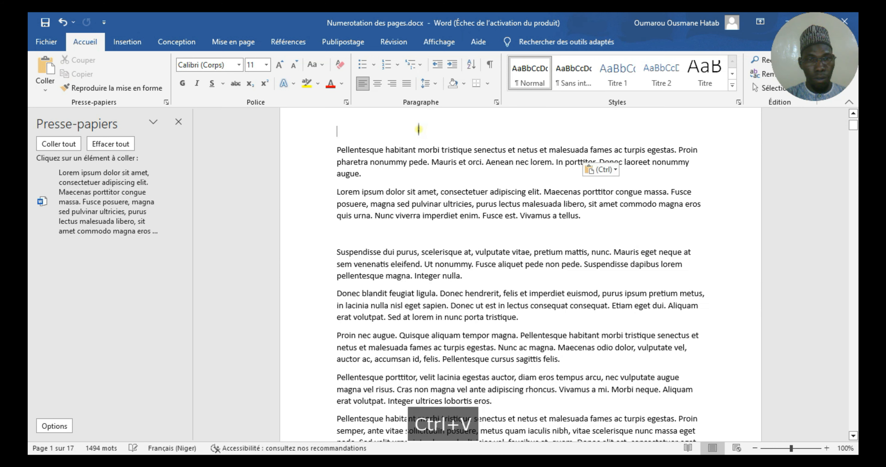